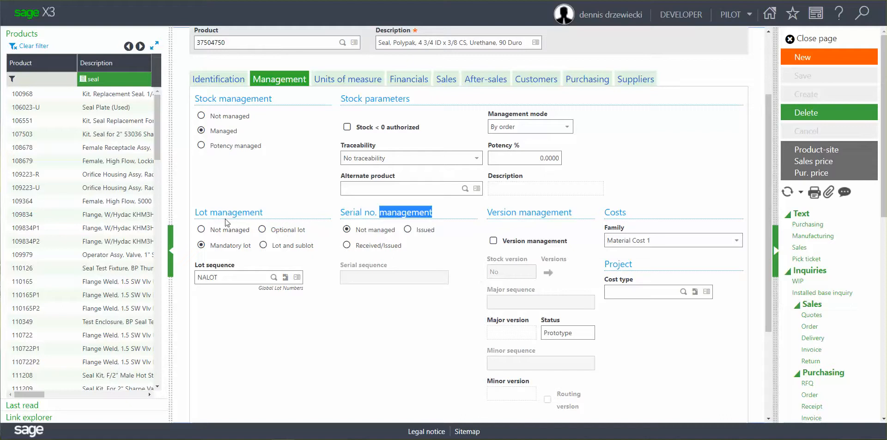
Check the seal product's Mandatory lot setting and its lot sequence in the lot management settings
left_click(202, 245)
left_click(238, 277)
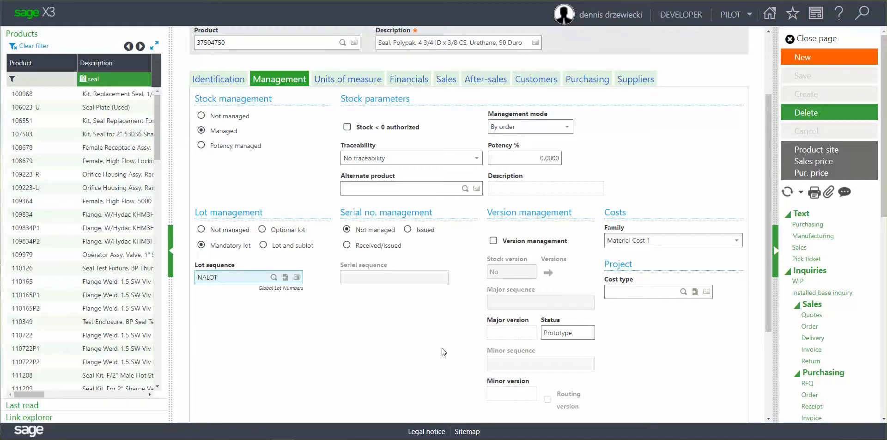
scroll(228, 250, "down", 3)
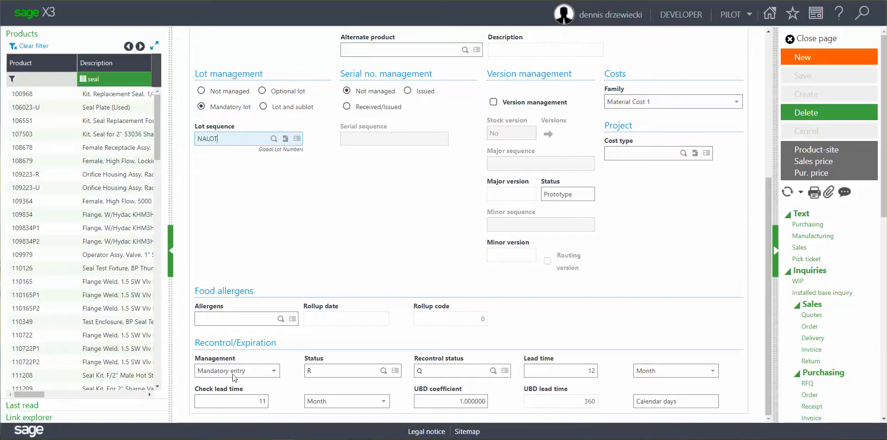
Review the management options for recontrol and expiration, keeping Mandatory entry selected
left_click(274, 372)
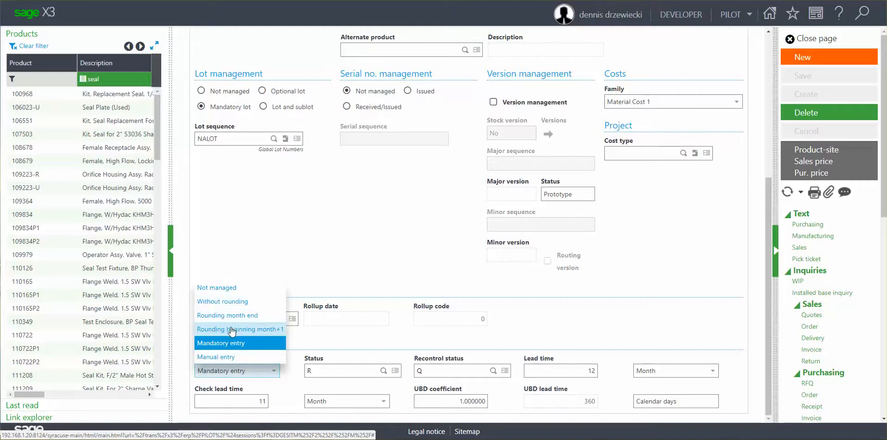
left_click(476, 339)
left_click(274, 372)
left_click(275, 372)
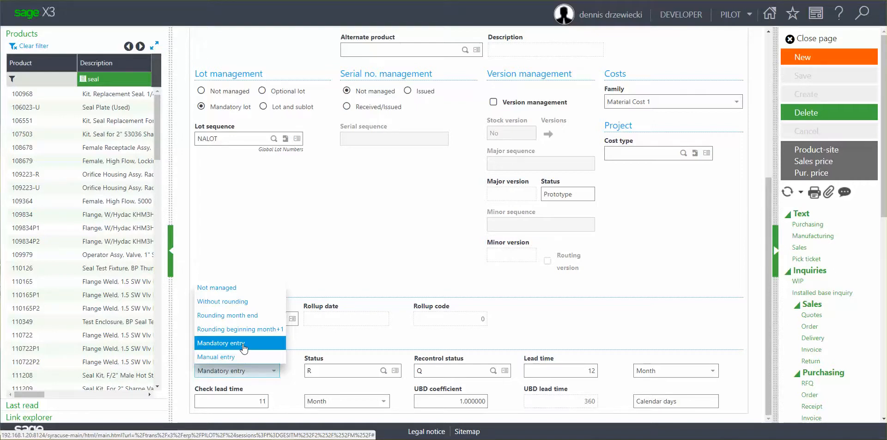
left_click(554, 370)
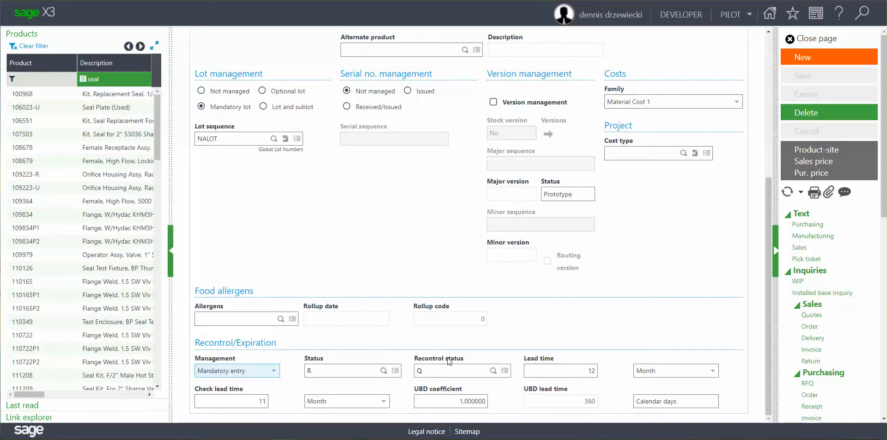
left_click(266, 372)
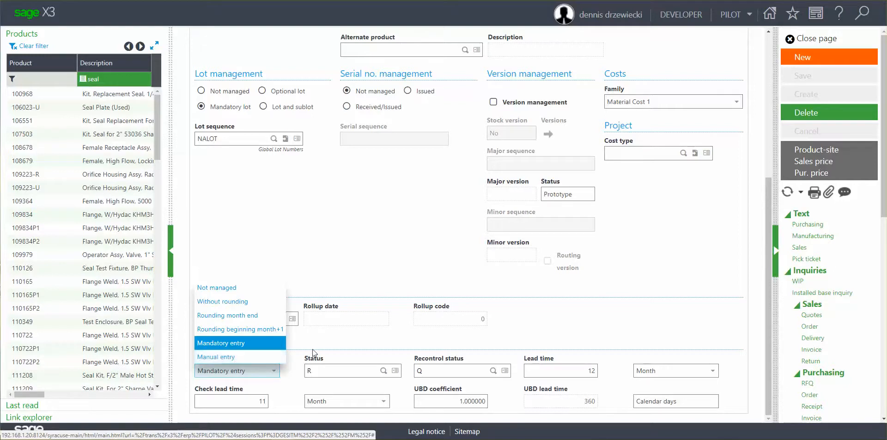
left_click(339, 341)
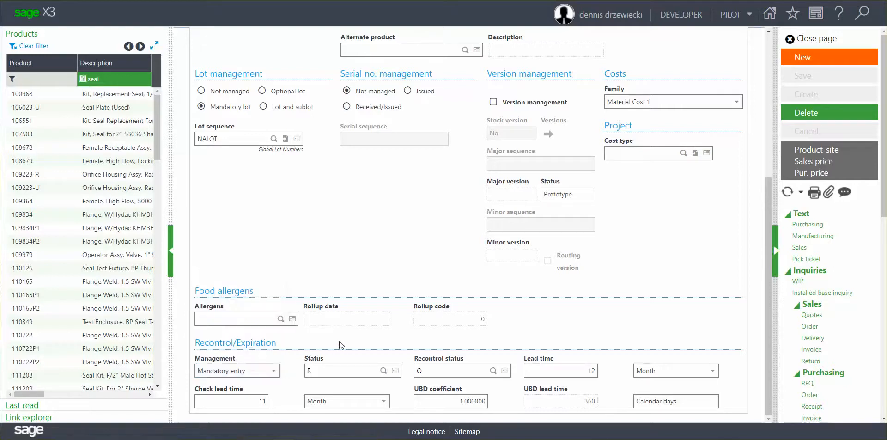
left_click(275, 373)
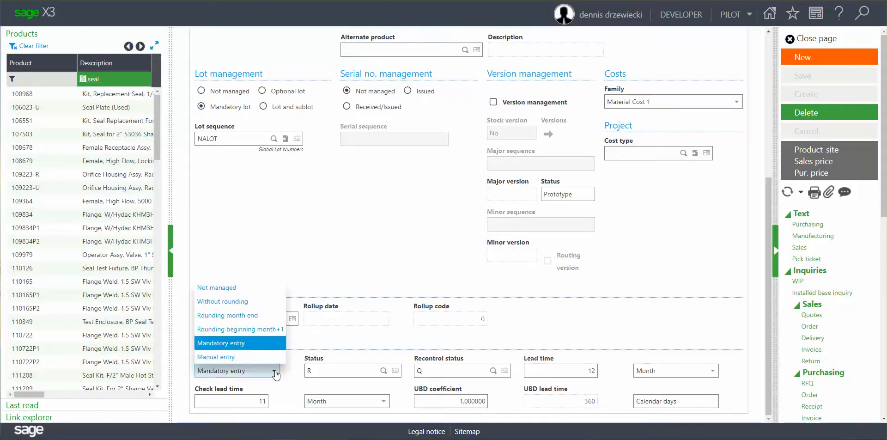
left_click(236, 347)
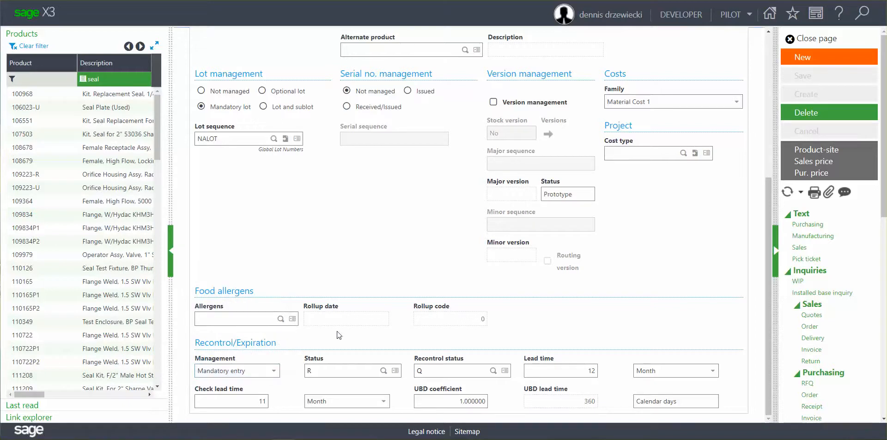
Review the expiration status and check lead time, and try a UBD coefficient of 0.9
left_click(324, 371)
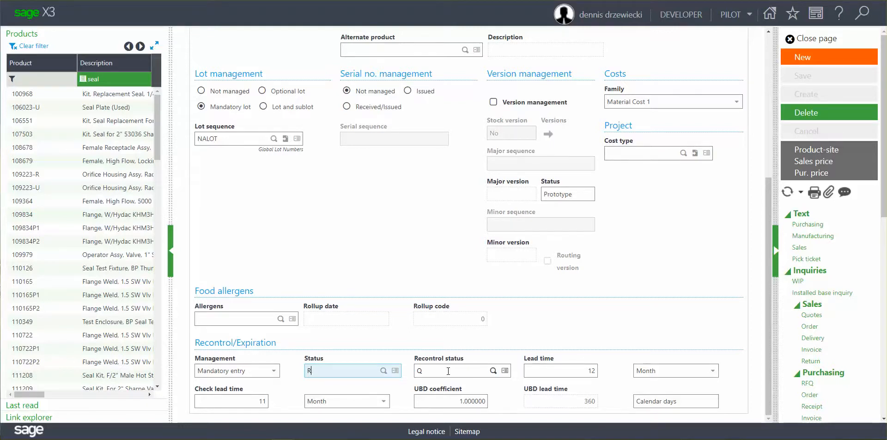
left_click(236, 402)
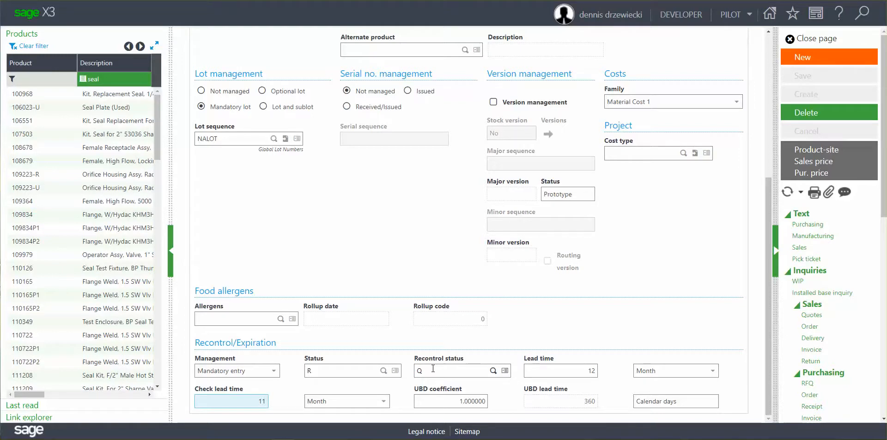
left_click(476, 401)
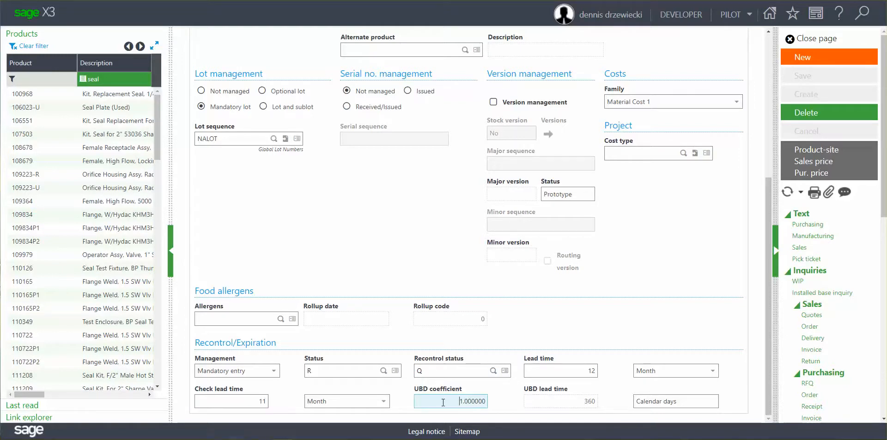
type(".9")
key("Tab")
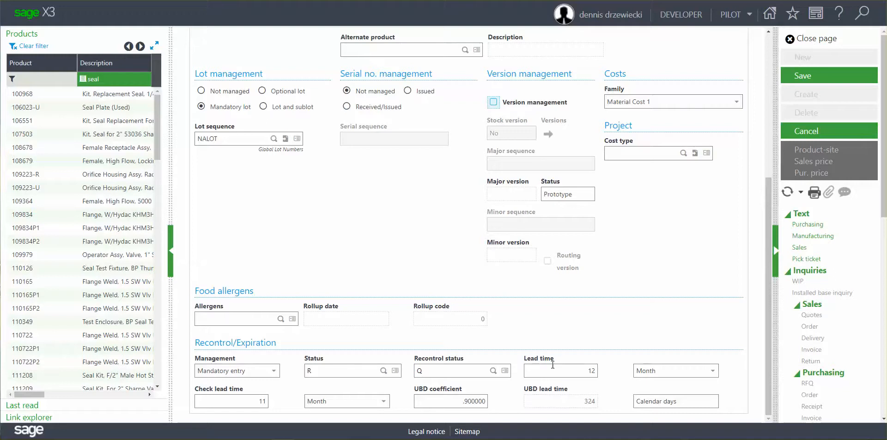
Set the UBD coefficient to 1 and save the product record
key("shift+Tab")
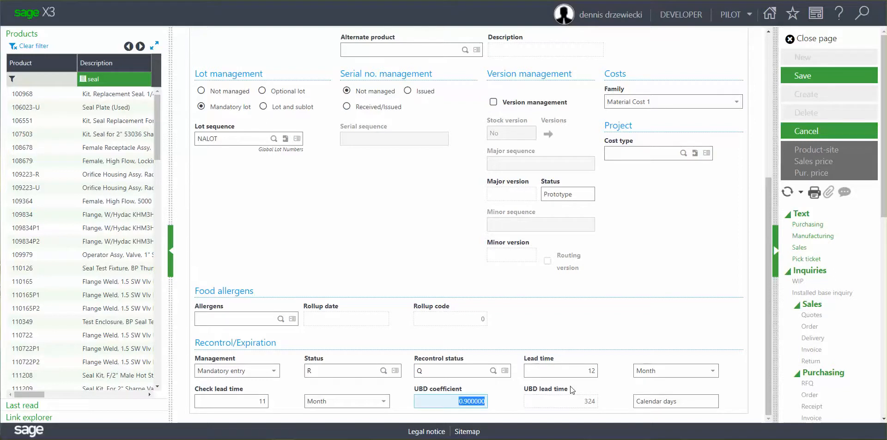
type("1")
key("Tab")
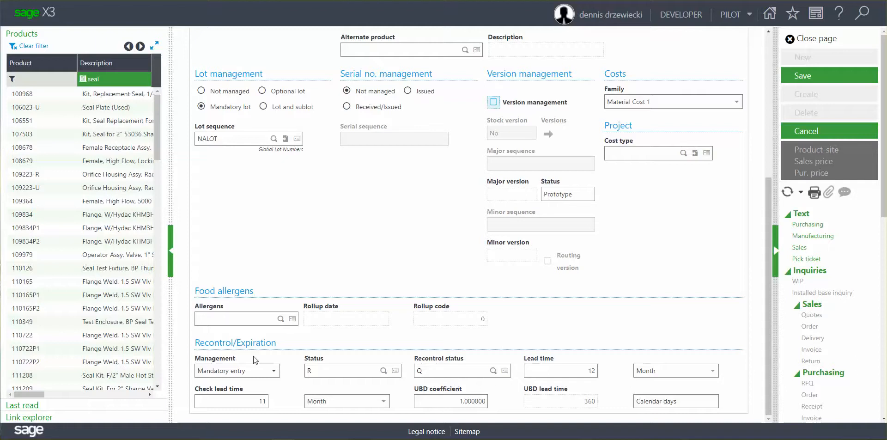
left_click(804, 78)
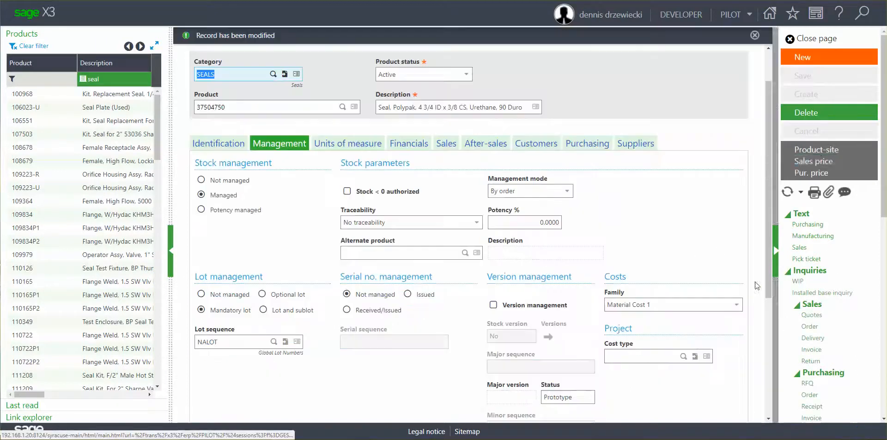
Examine the check lead time, recontrol status and recontrol quality record on the product-site record, and return to the landing page
left_click(814, 151)
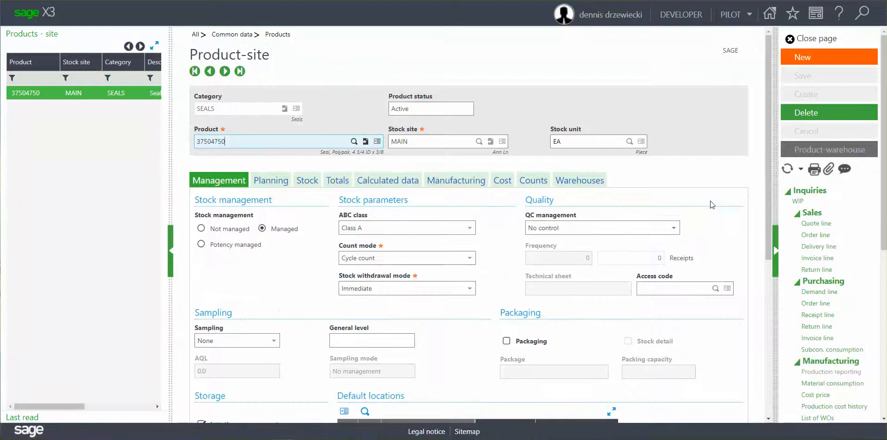
scroll(712, 240, "down", 5)
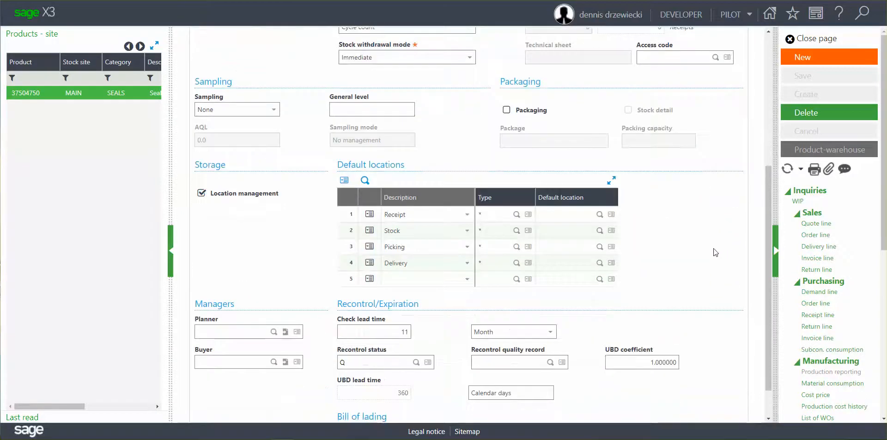
scroll(714, 249, "up", 3)
scroll(707, 249, "down", 3)
left_click(351, 331)
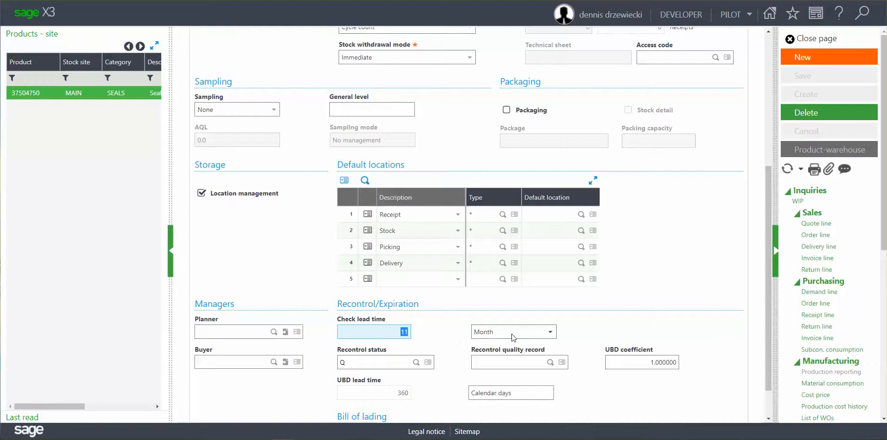
left_click(378, 362)
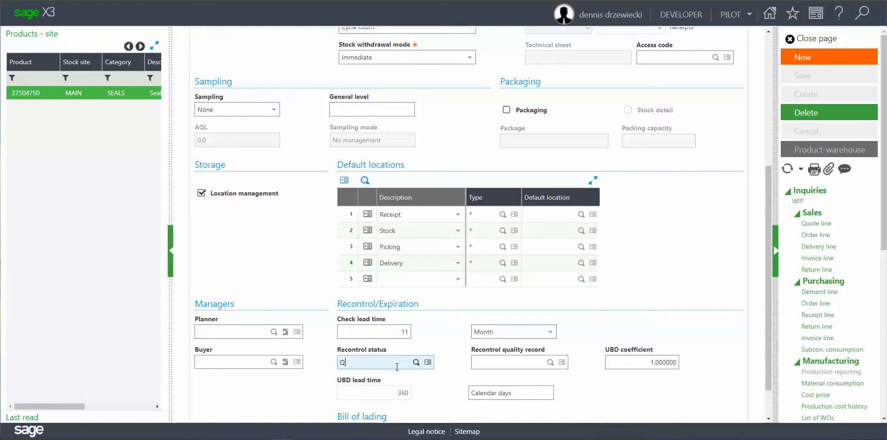
left_click(526, 360)
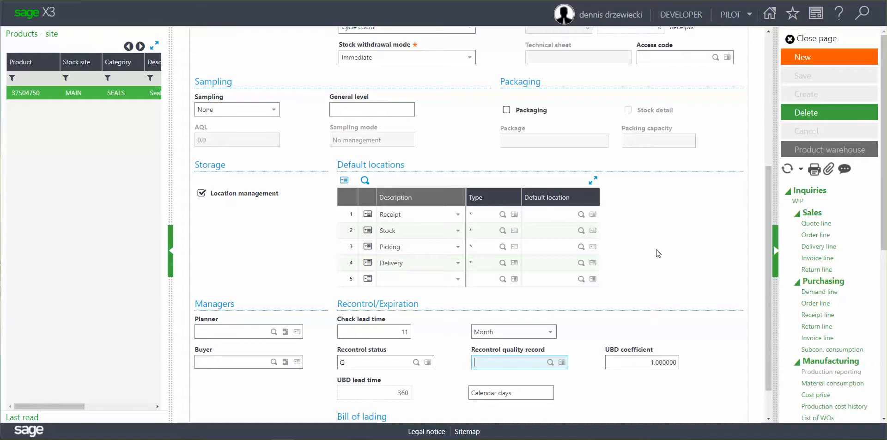
left_click(815, 39)
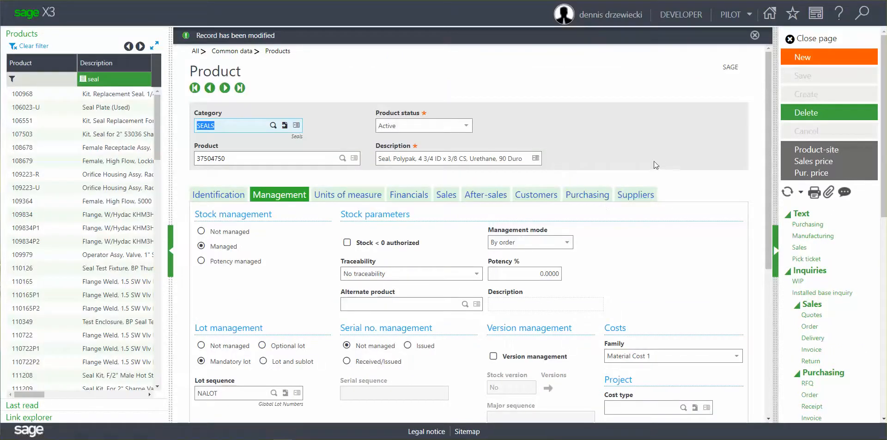
left_click(814, 39)
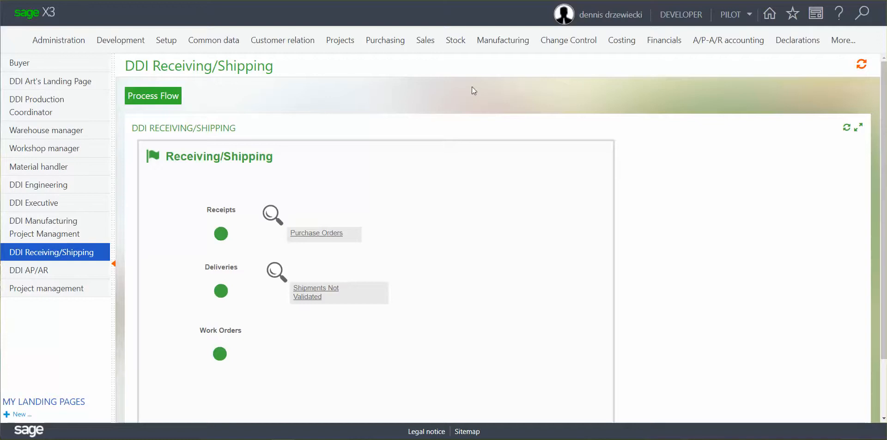
Look up the task funstop in the batch server's task management and close the page
left_click(843, 40)
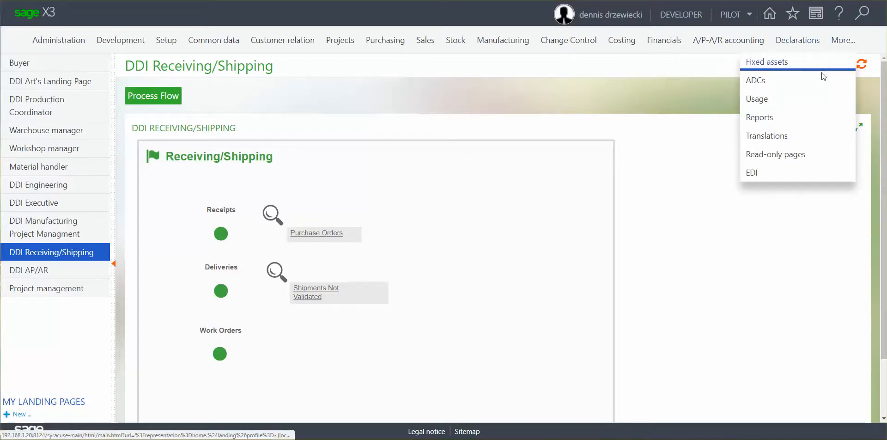
mouse_move(769, 102)
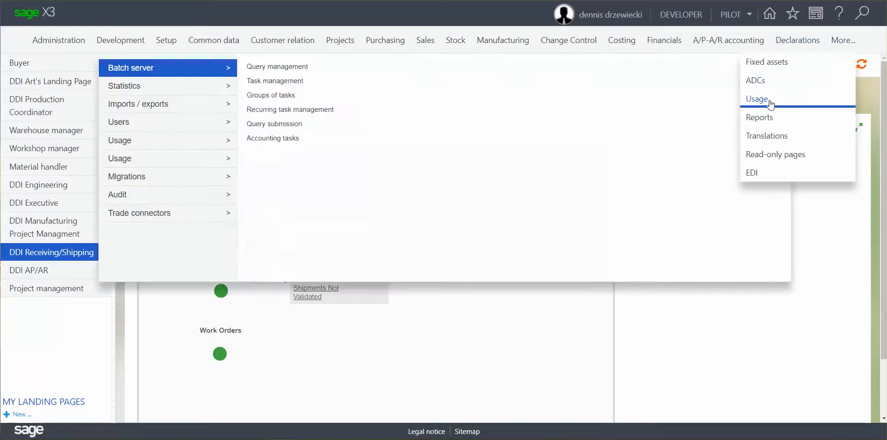
left_click(285, 82)
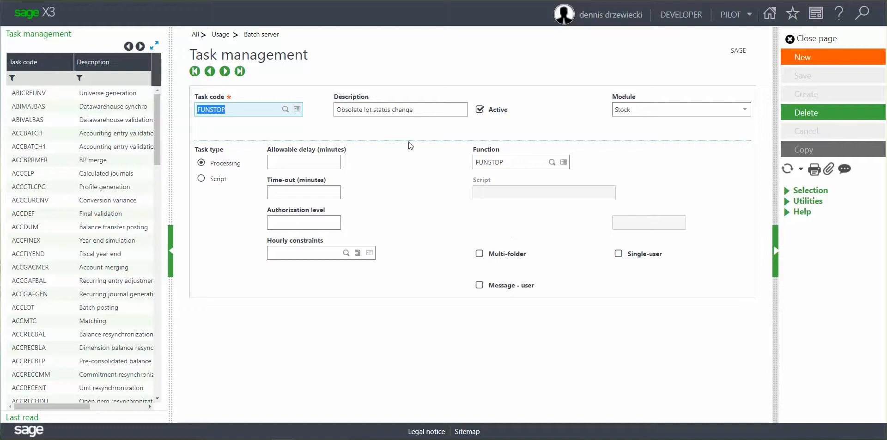
left_click(43, 77)
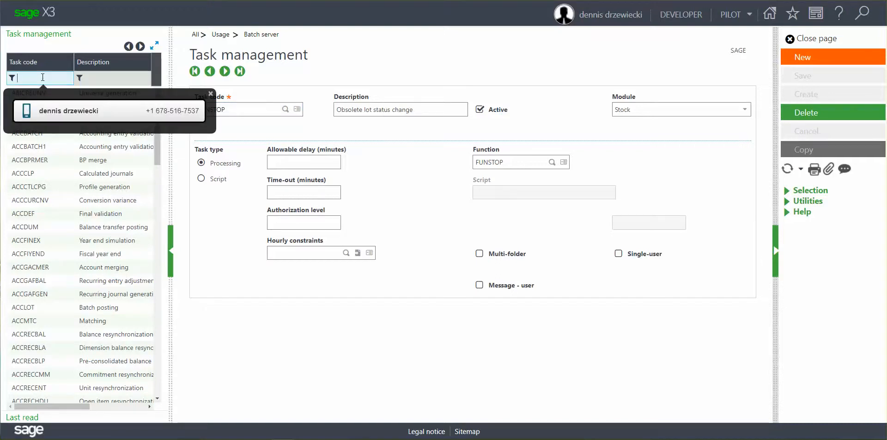
type("funstop")
key("Return")
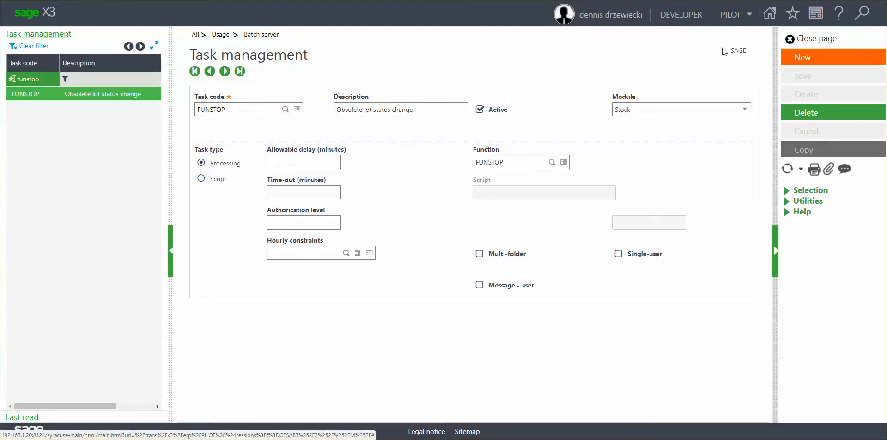
left_click(811, 40)
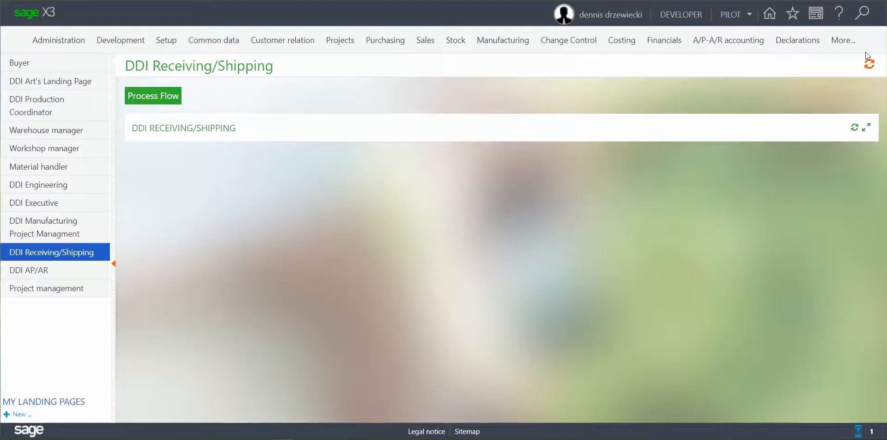
Start a new record in the batch server's recurring task management
left_click(834, 40)
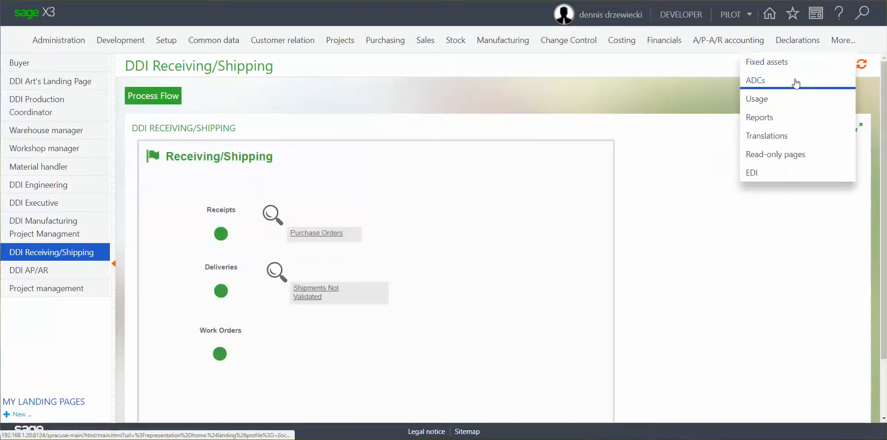
left_click(768, 100)
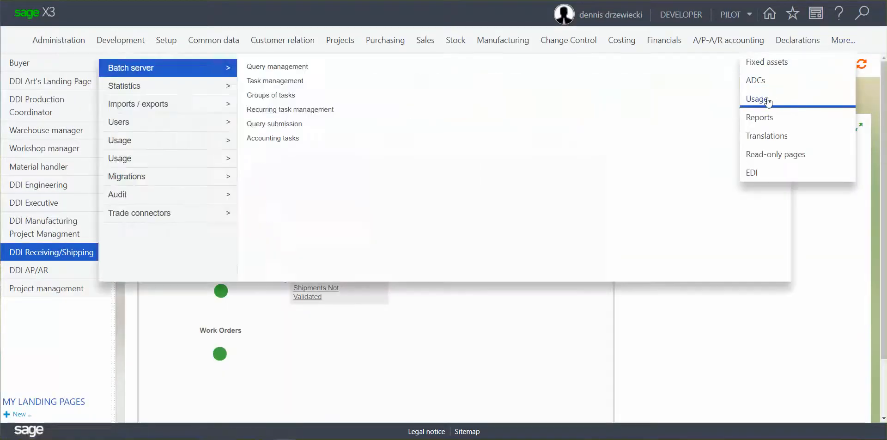
left_click(277, 110)
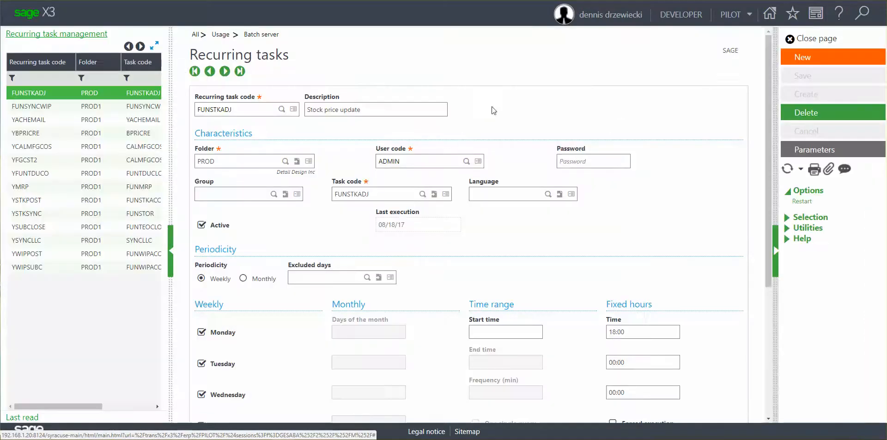
left_click(811, 59)
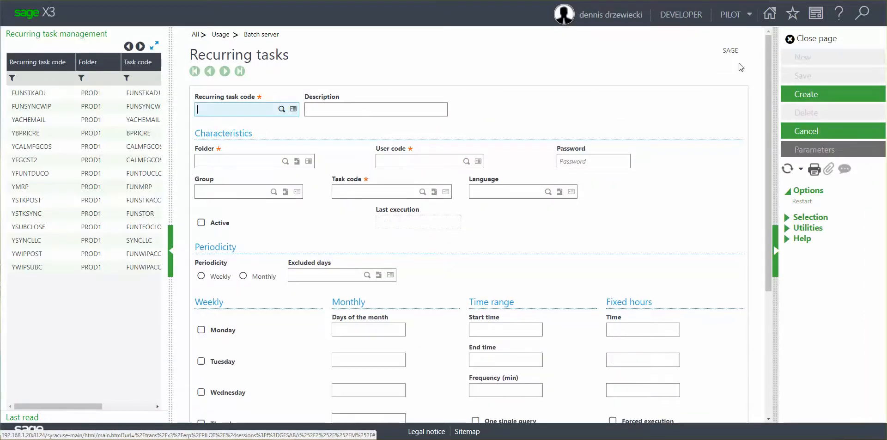
Search the existing recurring task codes for "fun" and close the selection list
left_click(282, 109)
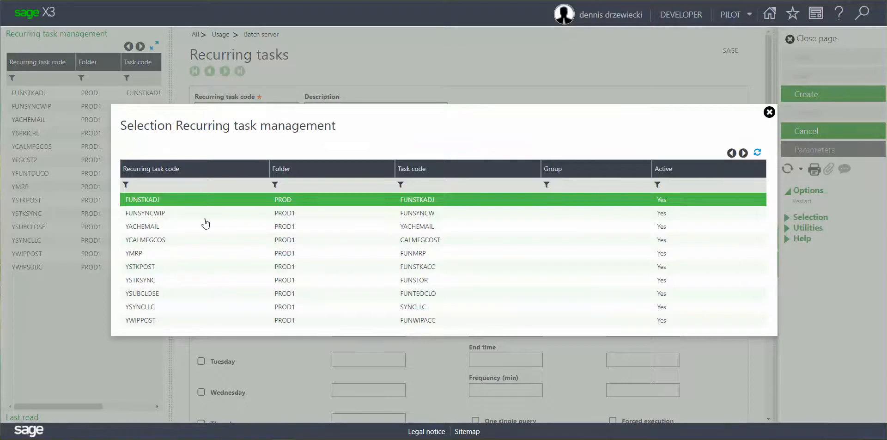
left_click(187, 185)
type("fun")
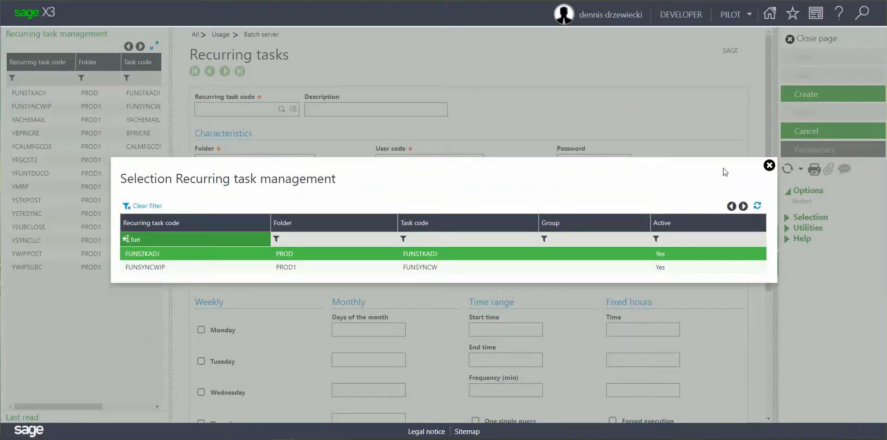
left_click(769, 166)
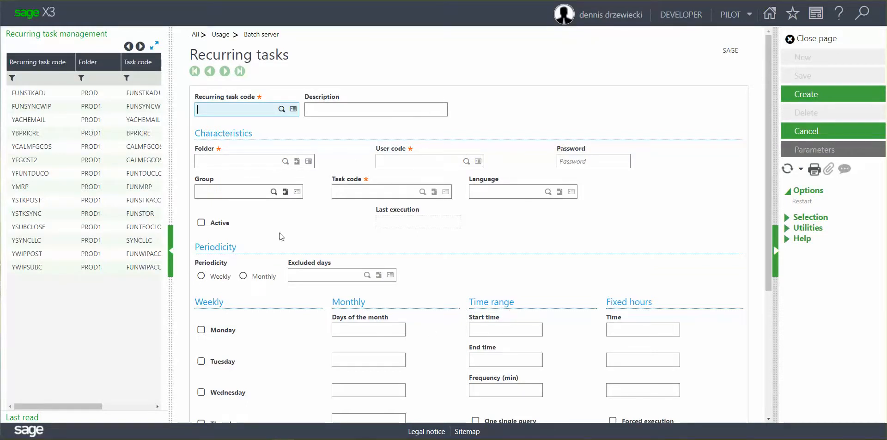
Open the existing FUNSYNCWIP recurring task and examine its task code, weekly days and fixed hours
left_click(46, 107)
left_click(409, 241)
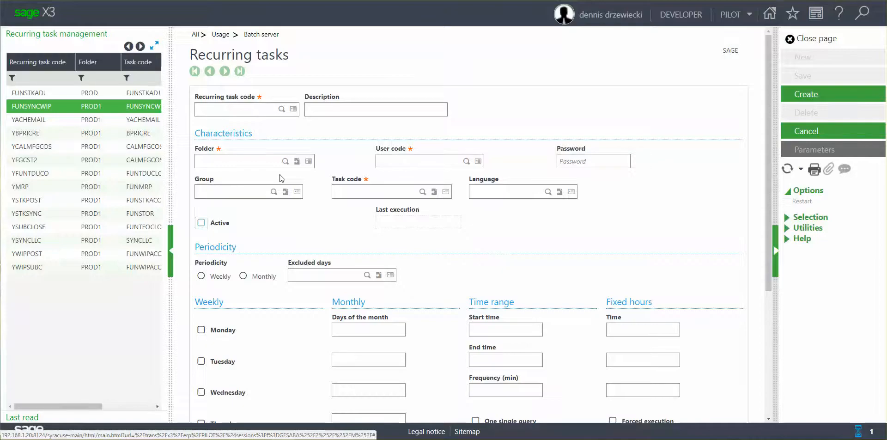
scroll(426, 289, "down", 2)
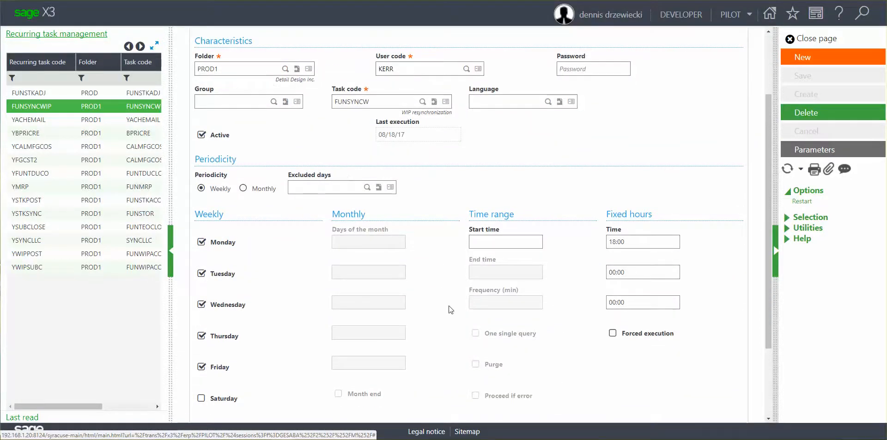
double_click(355, 101)
scroll(492, 245, "up", 3)
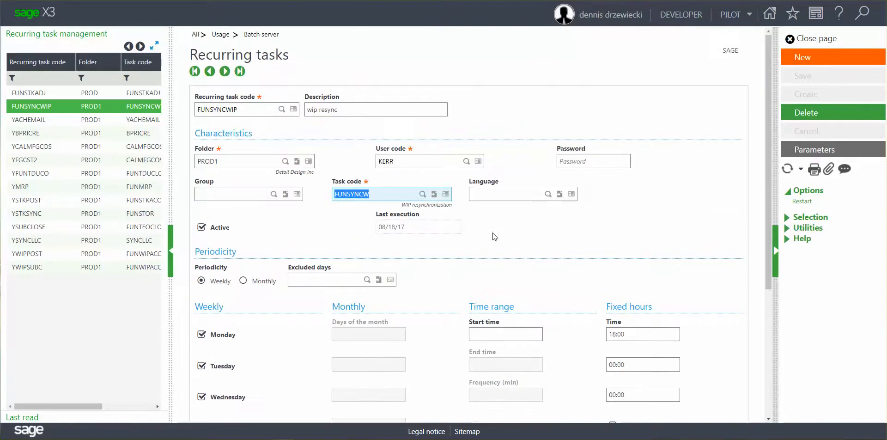
Start a new recurring task with code FUNSTOP and task code FUNSTOP, keeping the default folder DDPILOT and the default user code
left_click(804, 56)
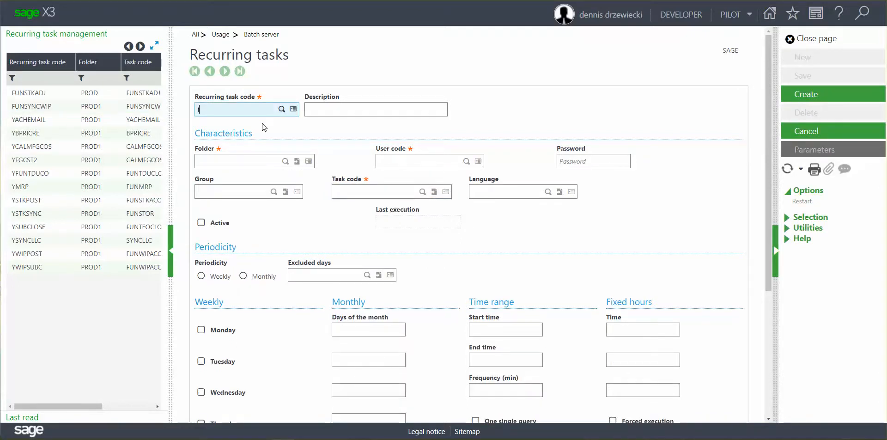
type("funstop")
key("Tab")
key("Tab")
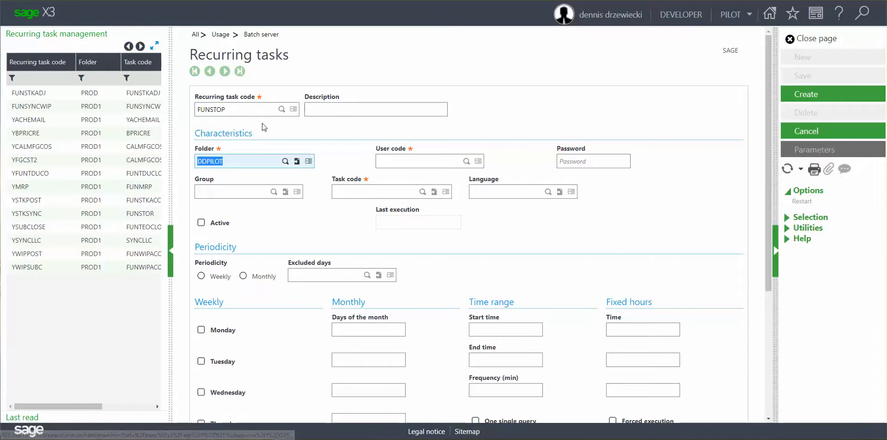
key("Tab")
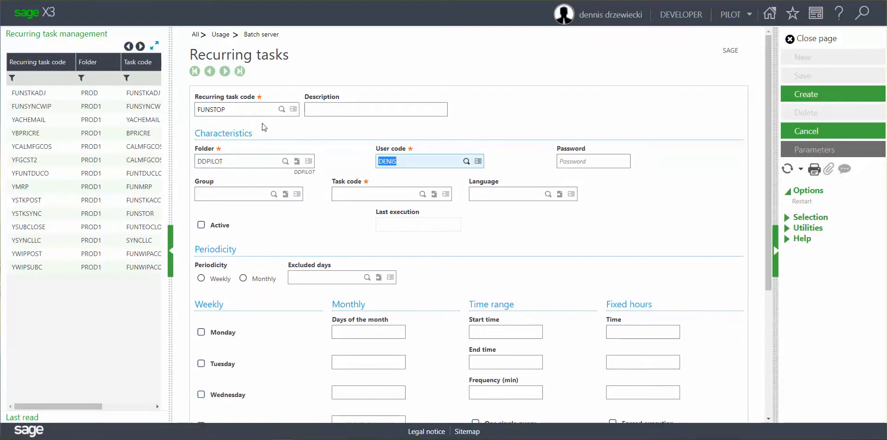
key("Tab")
key("Tab")
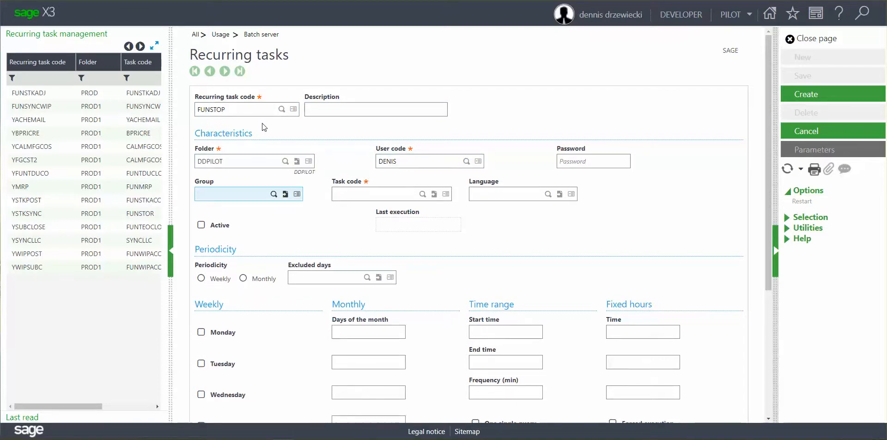
type("funstop")
key("Tab")
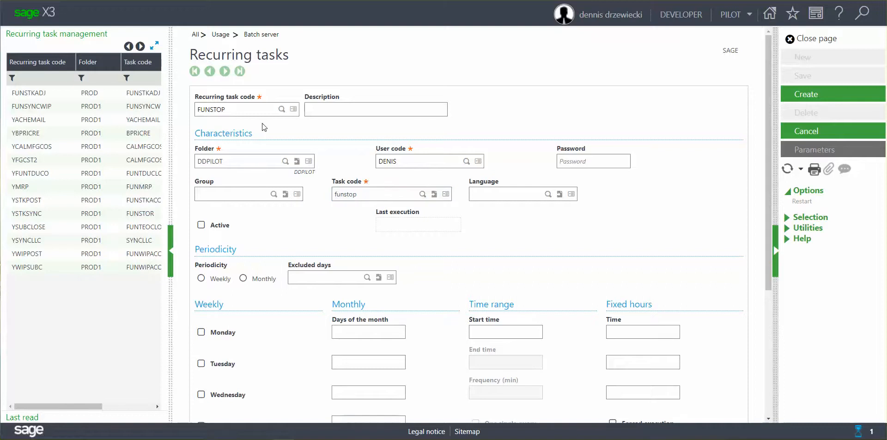
key("Tab")
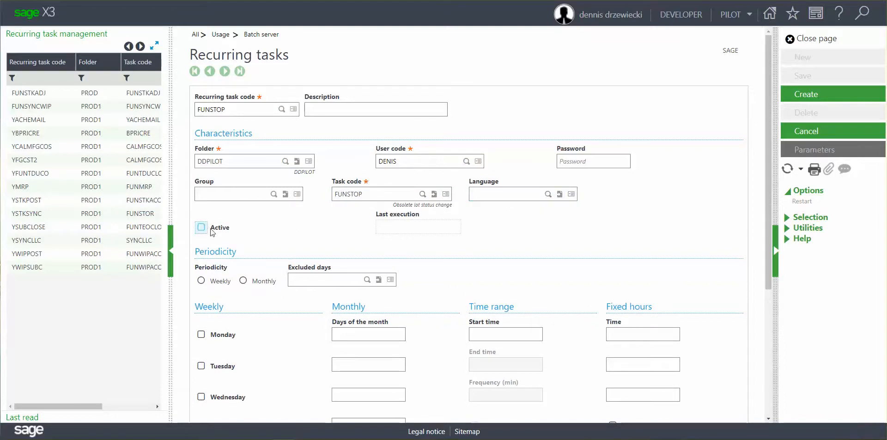
Try to mark the FUNSTOP recurring task as active and create its record
left_click(203, 228)
left_click(201, 227)
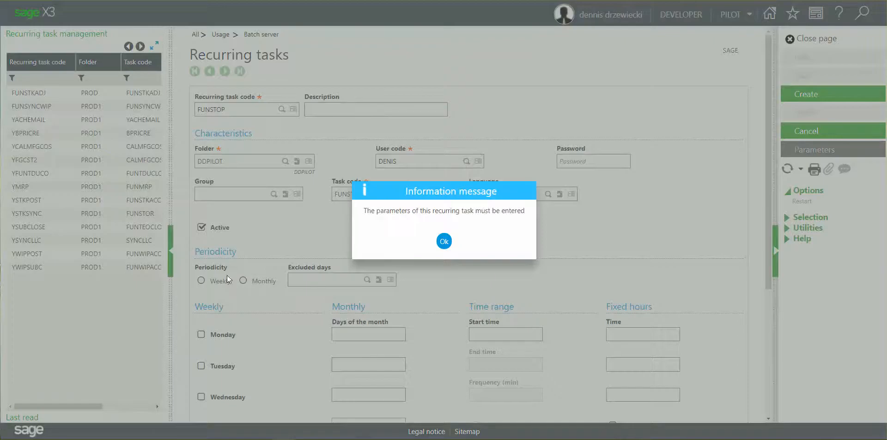
left_click(444, 241)
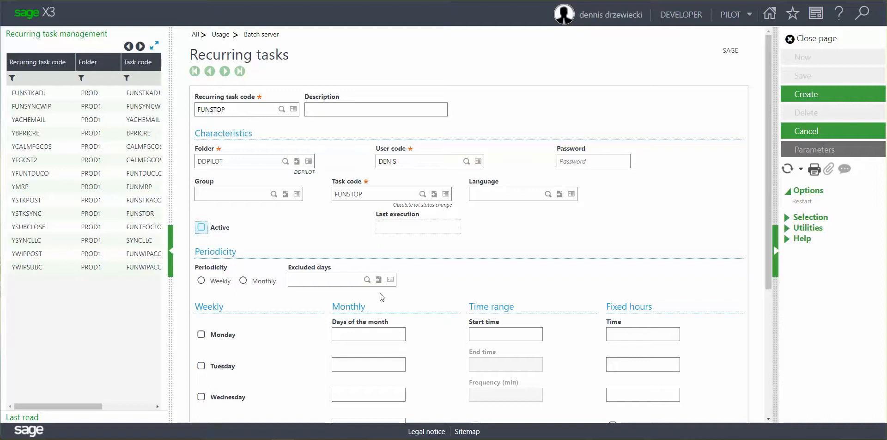
left_click(809, 93)
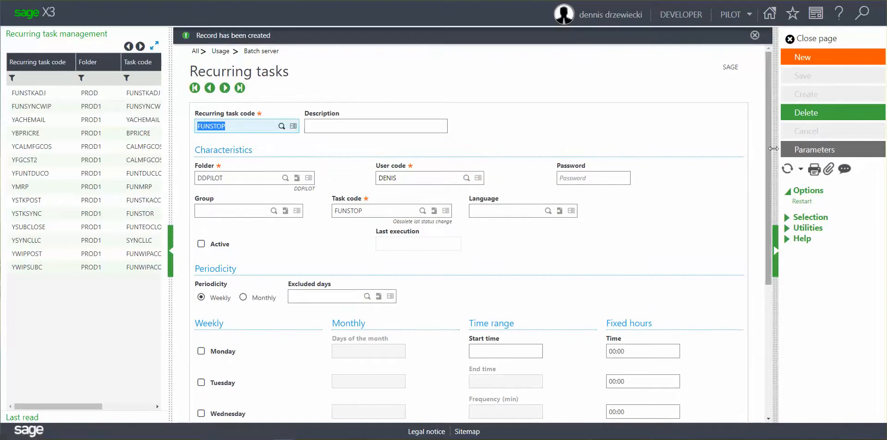
Turn off Simulation in the recurring task's obsolete status change parameters for site MAIN and accept them
left_click(807, 150)
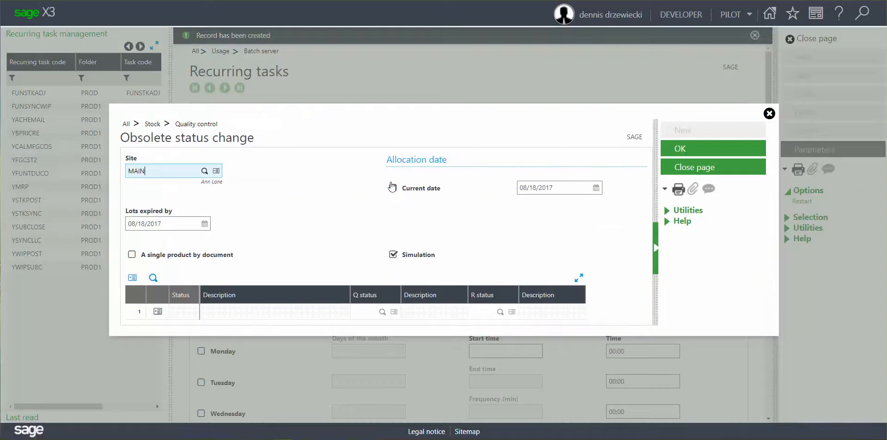
left_click(392, 187)
left_click(393, 255)
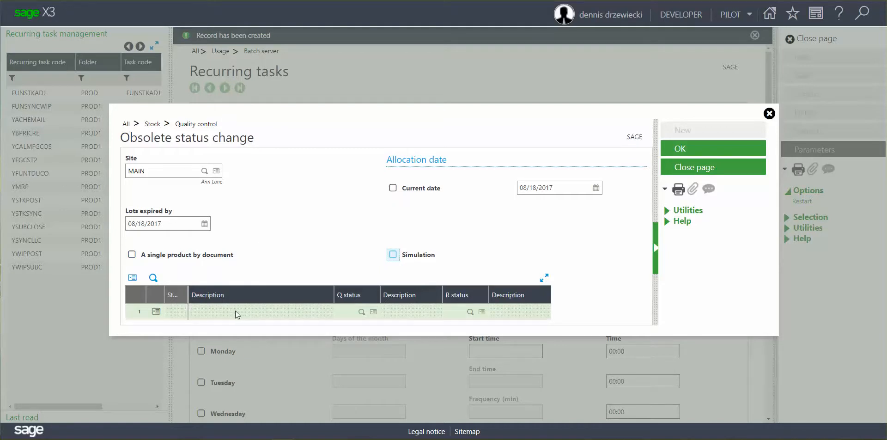
left_click(355, 308)
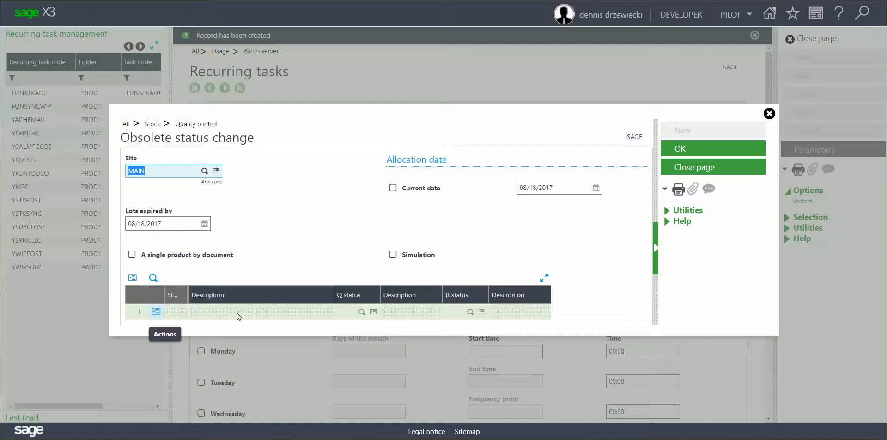
left_click(683, 150)
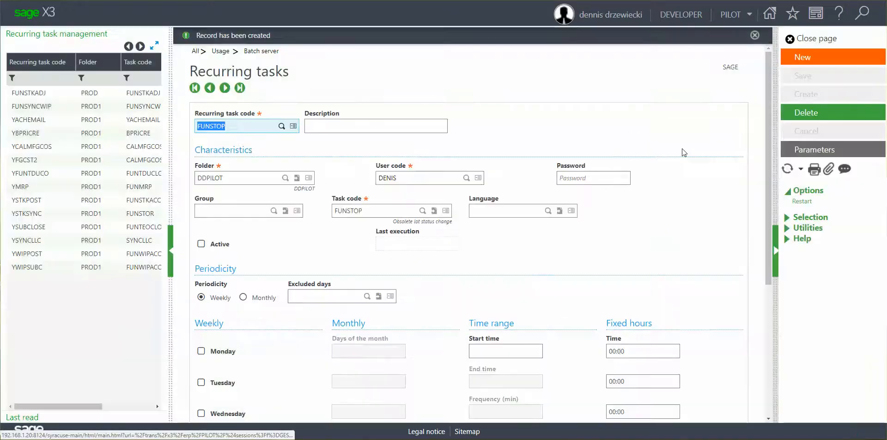
Activate the FUNSTOP recurring task and schedule it weekly on Monday through Friday
left_click(202, 244)
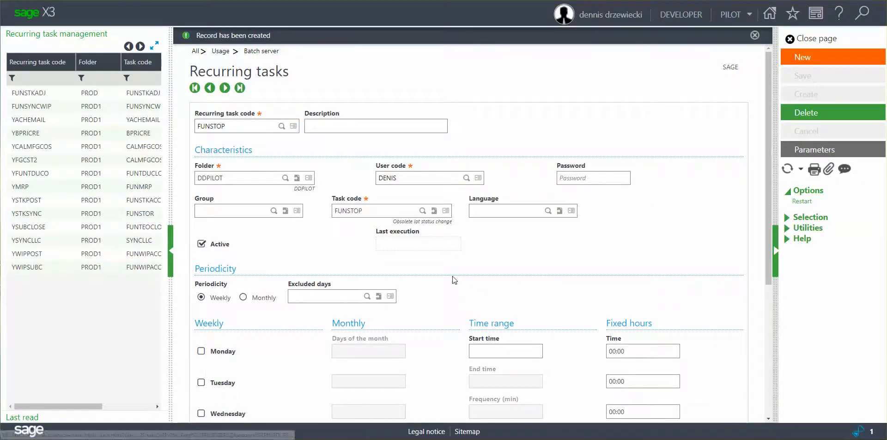
scroll(453, 279, "down", 4)
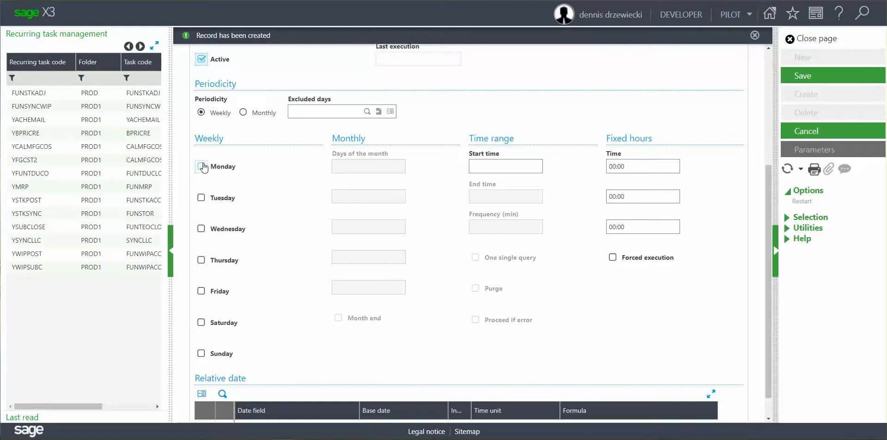
left_click(203, 167)
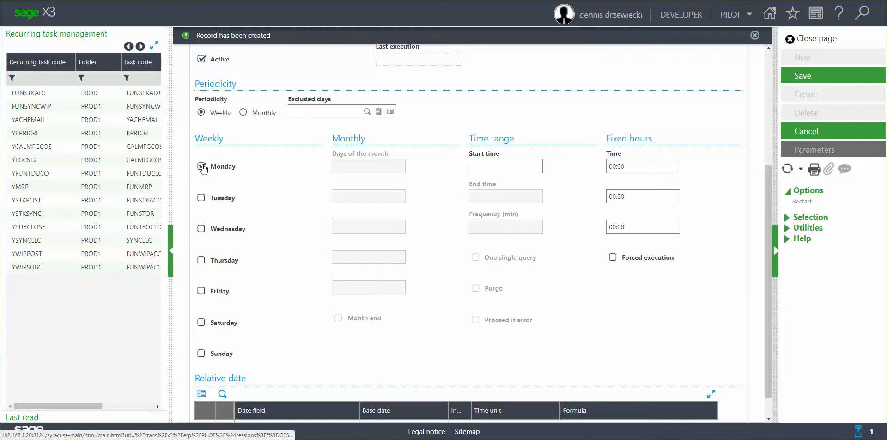
left_click(201, 198)
left_click(202, 228)
left_click(201, 259)
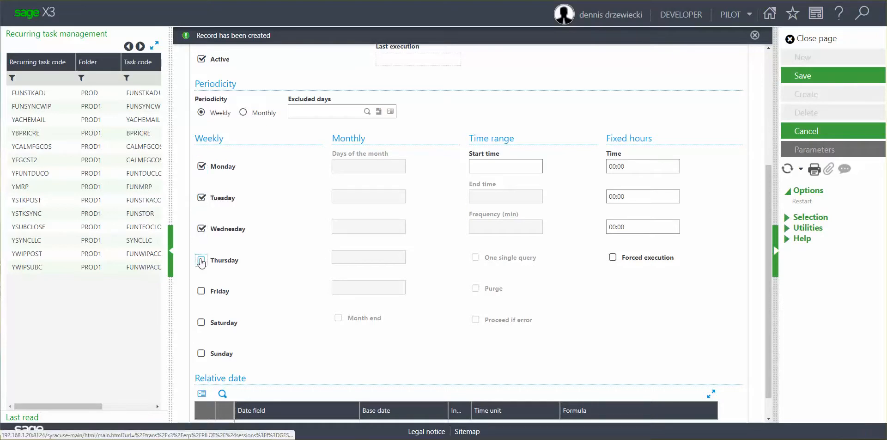
left_click(202, 296)
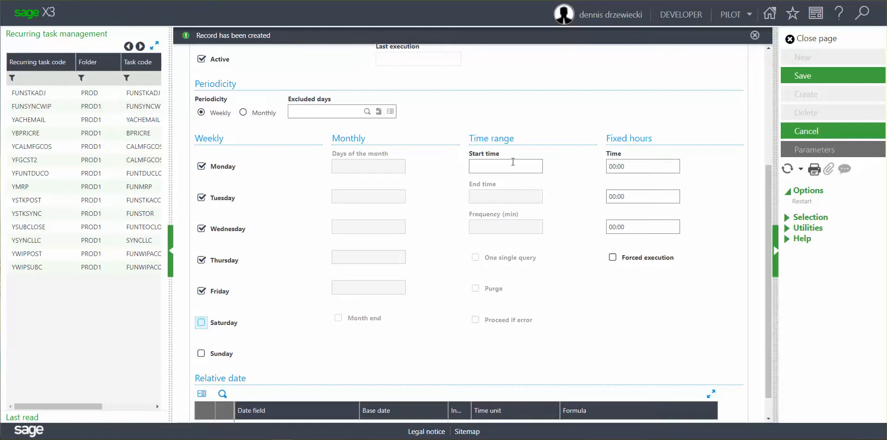
Set the first fixed execution time to 02:00 and save the recurring task
left_click(643, 167)
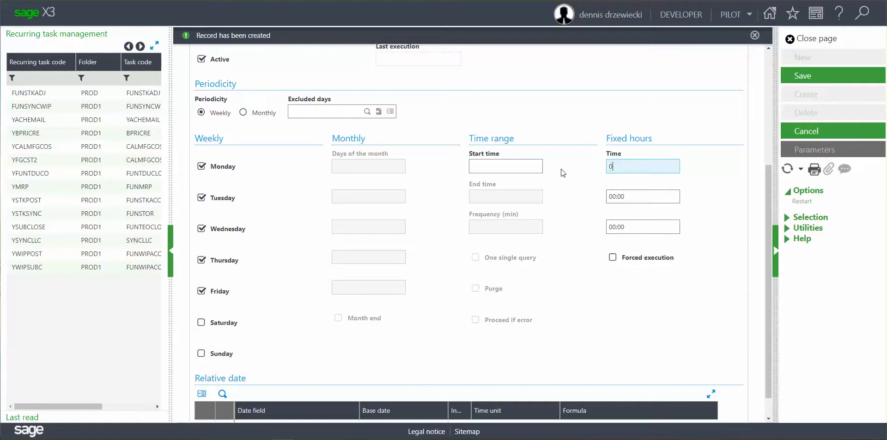
type("02:0")
key("Tab")
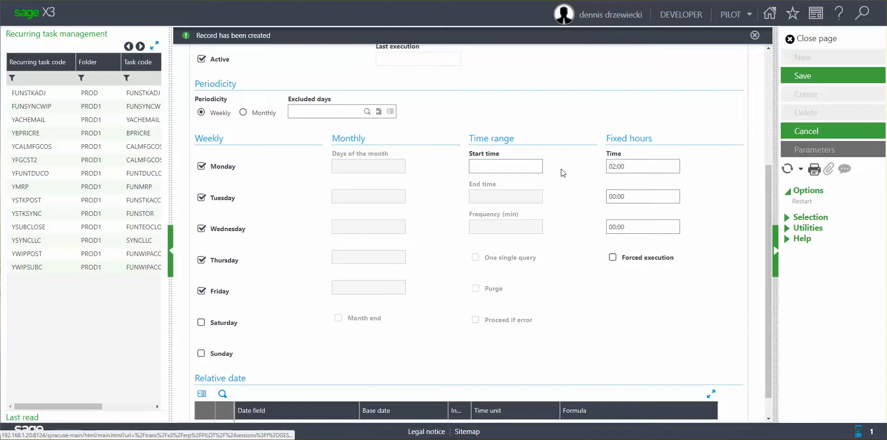
key("Tab")
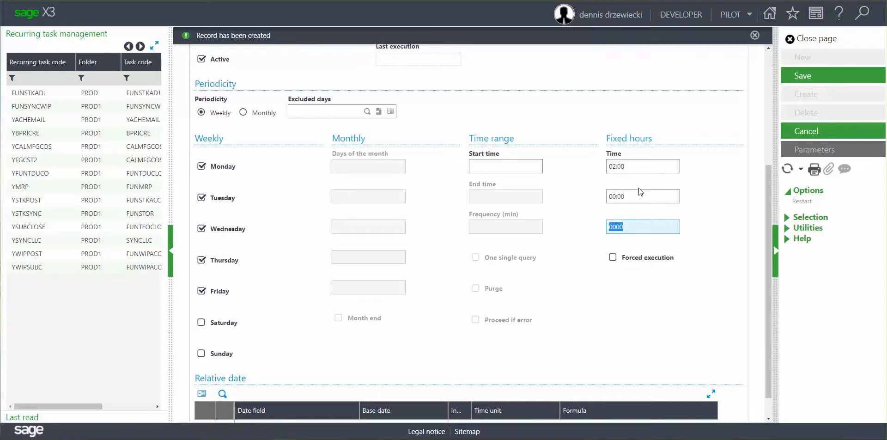
left_click(807, 76)
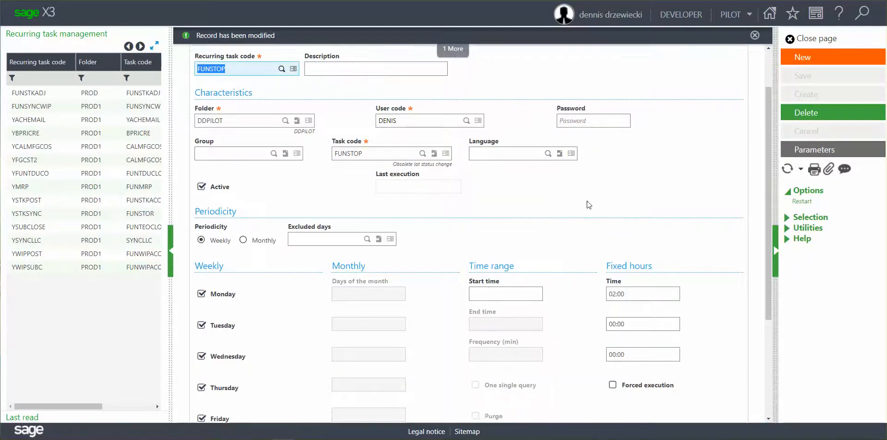
Enable Current date as the allocation date in the FUNSTOP task's parameters, accept them and close the recurring task page
scroll(589, 205, "down", 3)
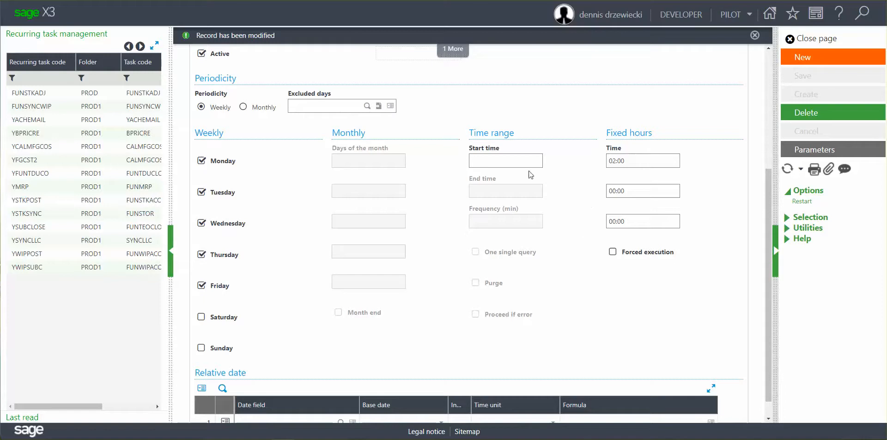
scroll(617, 155, "up", 4)
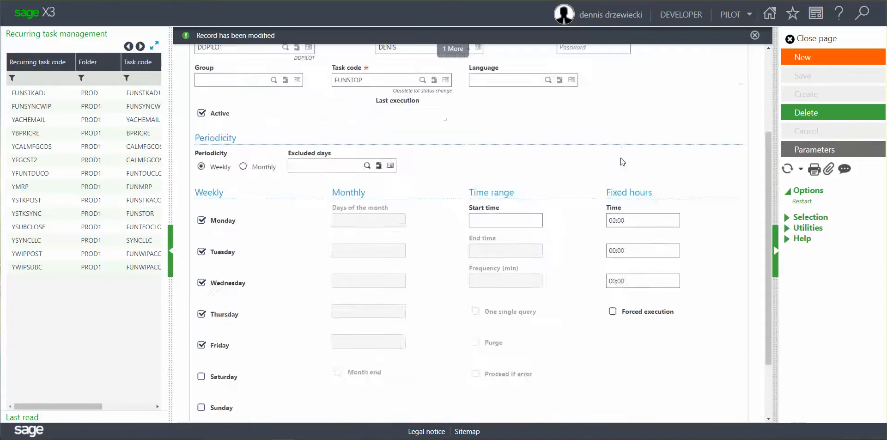
left_click(820, 152)
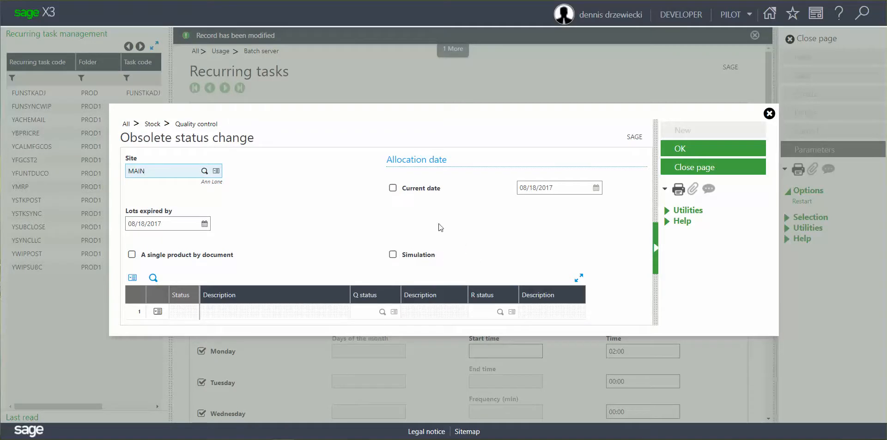
left_click(393, 187)
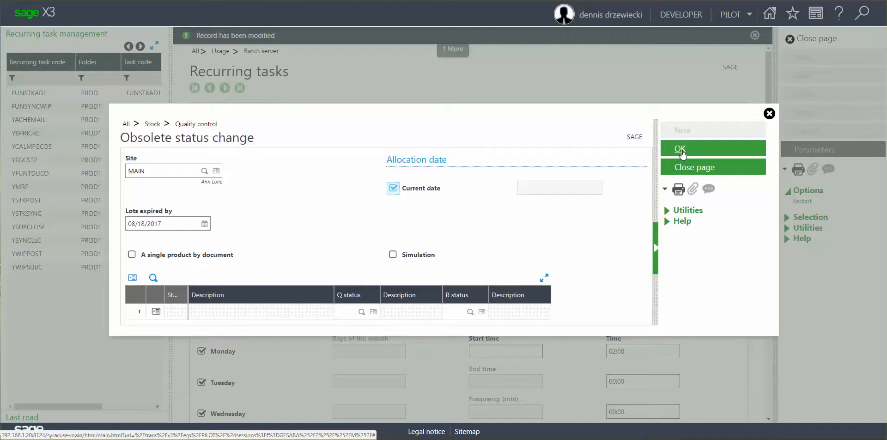
left_click(682, 153)
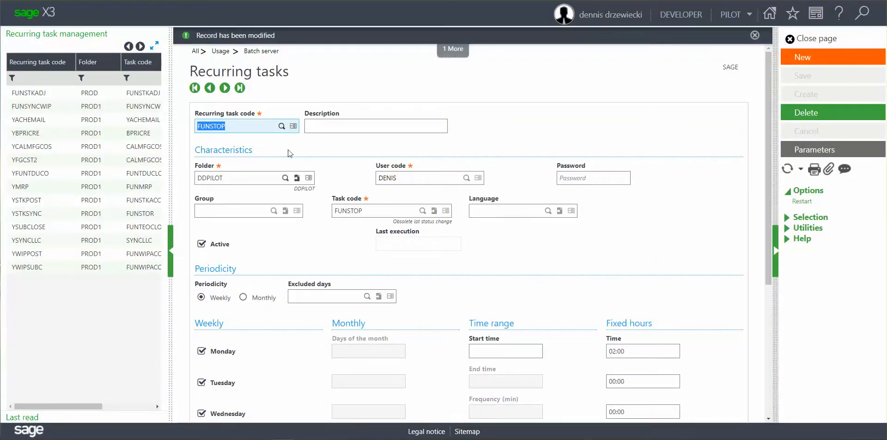
scroll(642, 335, "down", 5)
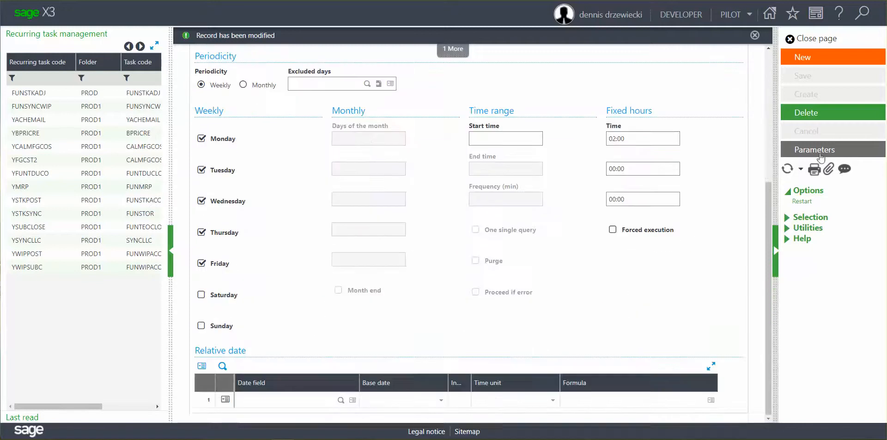
left_click(832, 40)
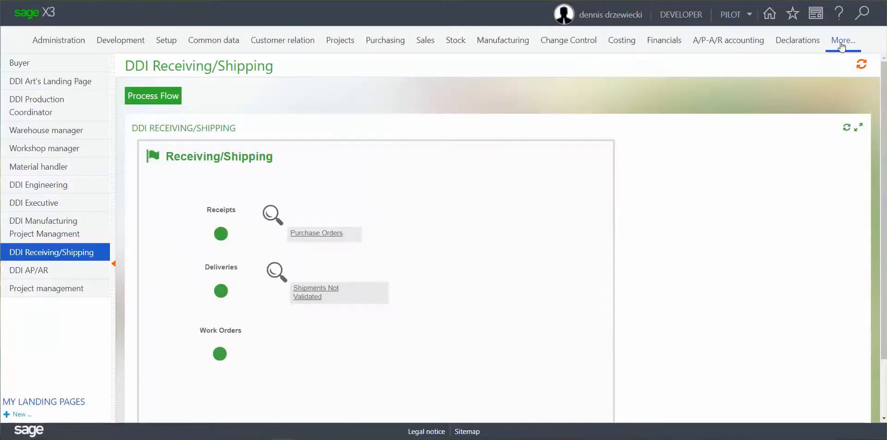
Open the batch server's Query management page and look through the list of submitted queries
left_click(842, 46)
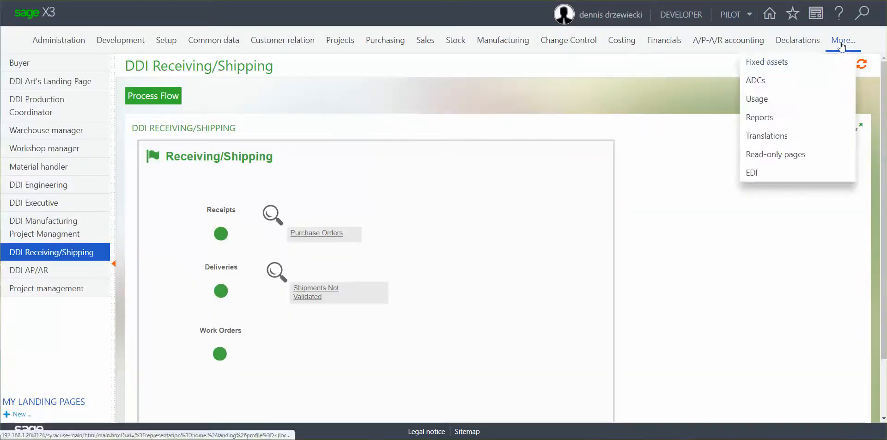
left_click(767, 63)
left_click(757, 100)
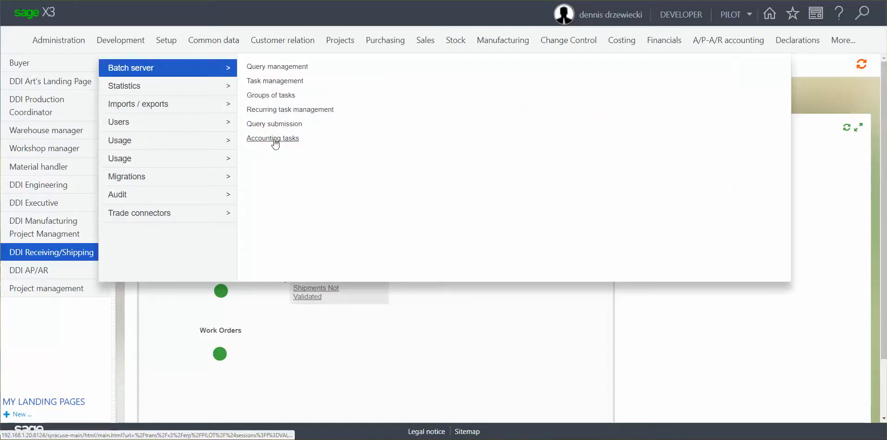
left_click(291, 68)
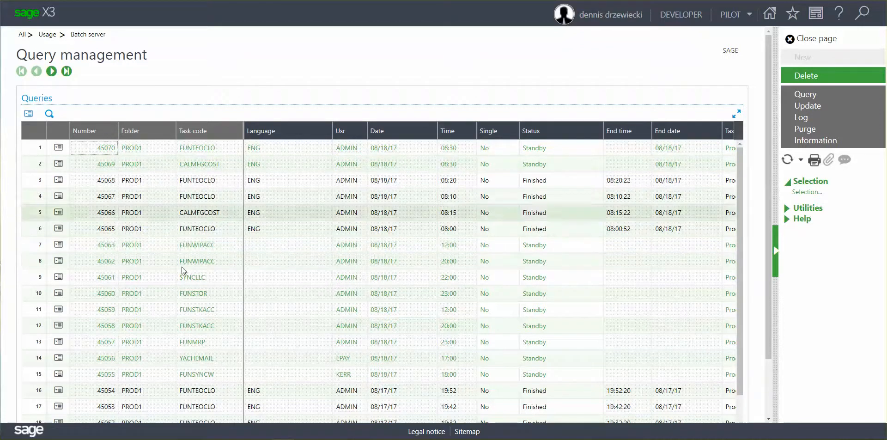
scroll(201, 262, "down", 3)
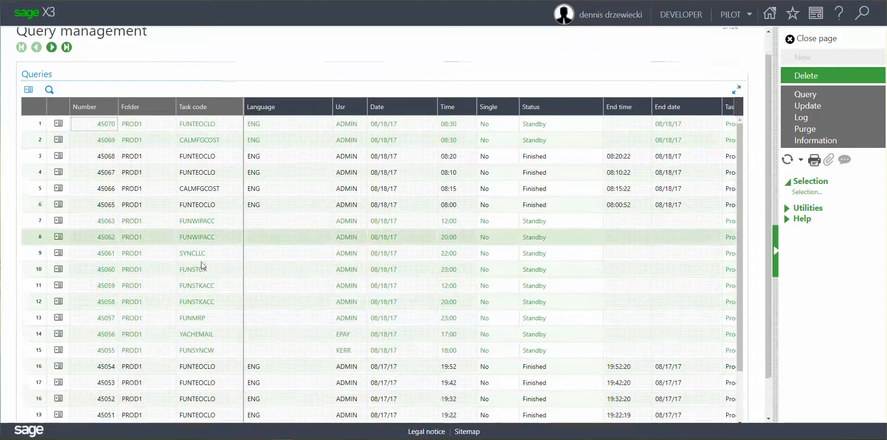
scroll(215, 251, "up", 3)
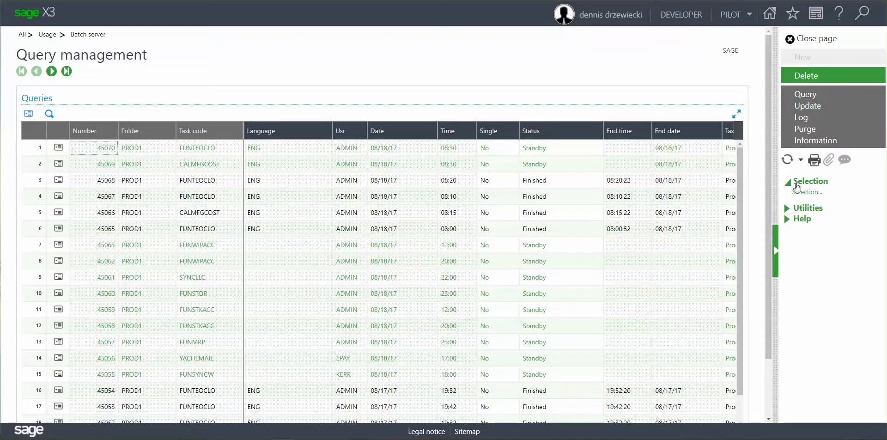
Create a query submission for task FUNSTOP in folder DDPILOT at 08:24 and validate it to open its parameters
left_click(814, 95)
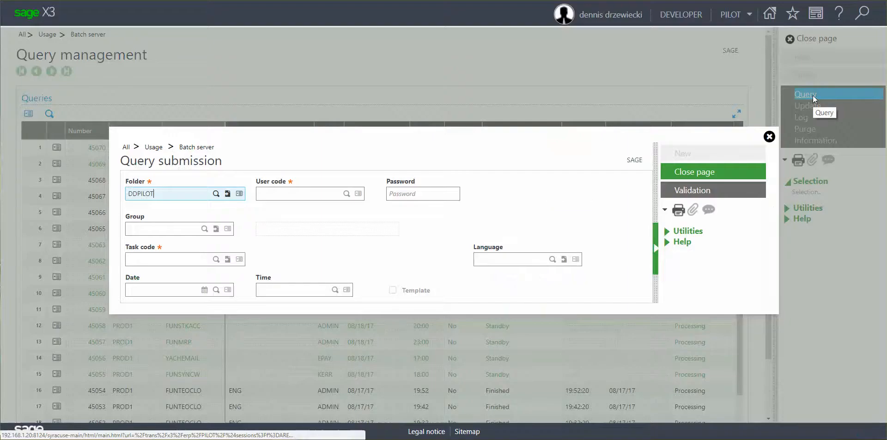
left_click(178, 261)
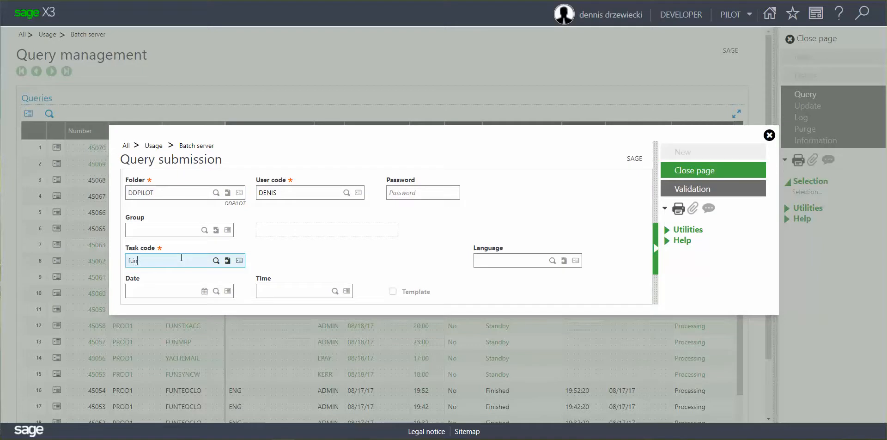
type("funstop")
key("Tab")
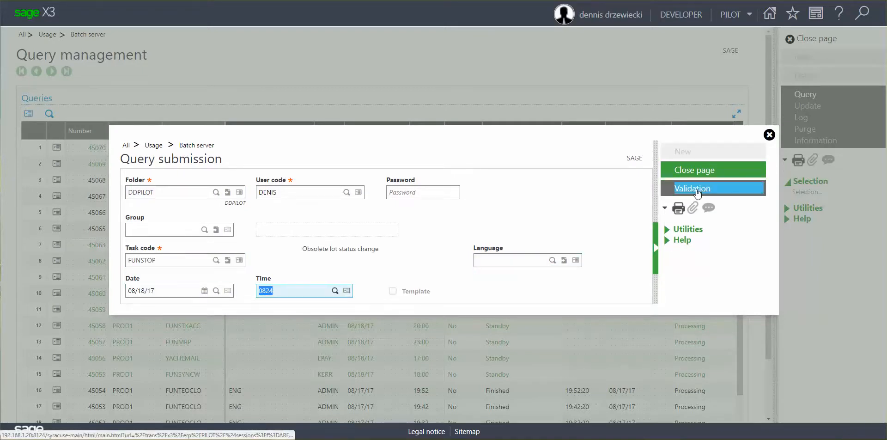
type("0824")
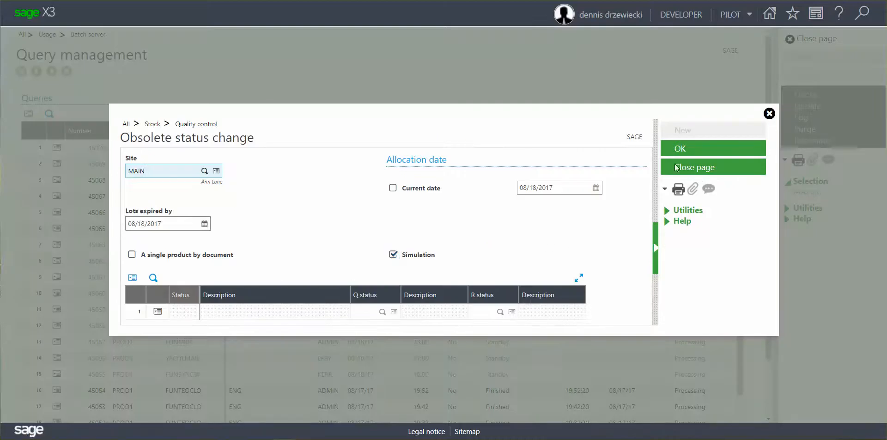
Turn off Simulation, enable Current date as the allocation date for site MAIN, and submit the FUNSTOP query to the server
left_click(394, 255)
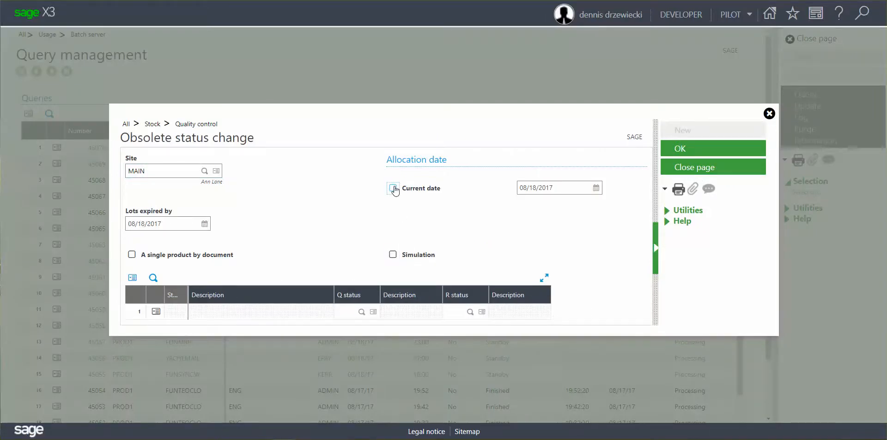
left_click(392, 188)
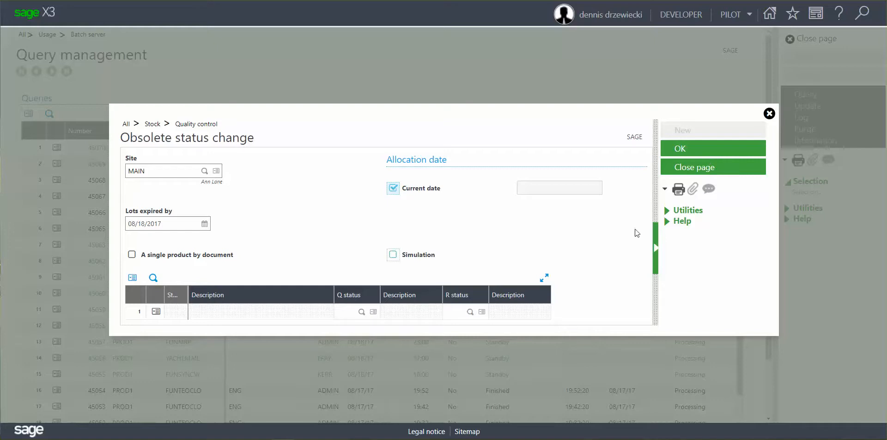
left_click(684, 154)
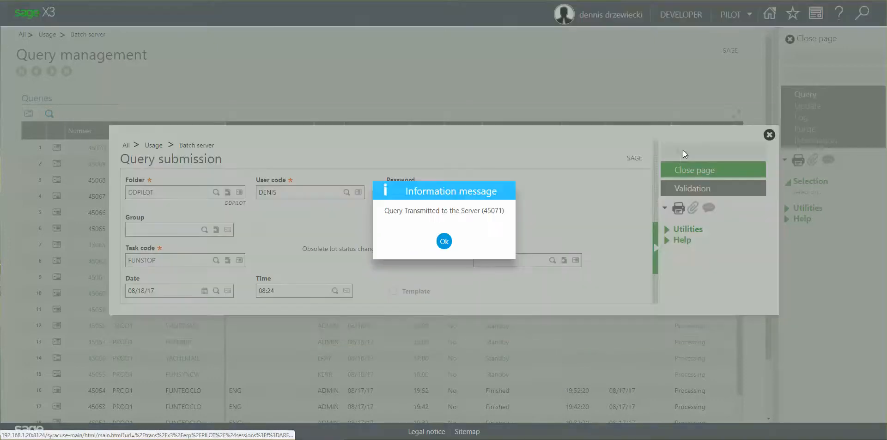
left_click(445, 241)
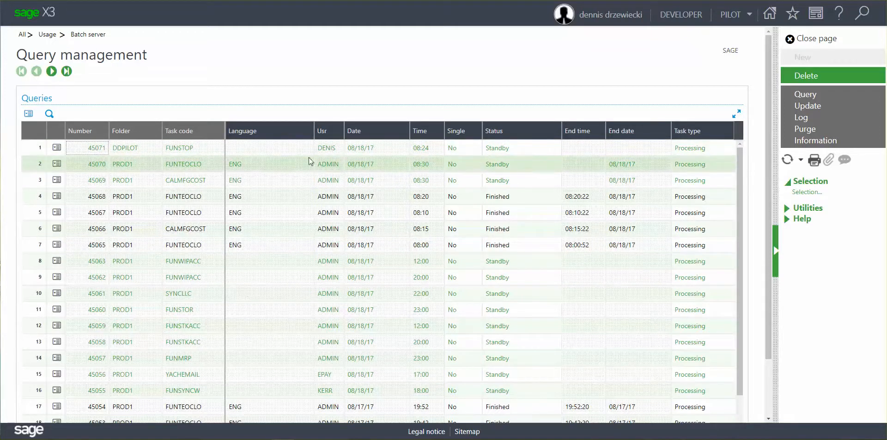
Delete the standby FUNSTOP query from the query list and close the Query management page
left_click(58, 148)
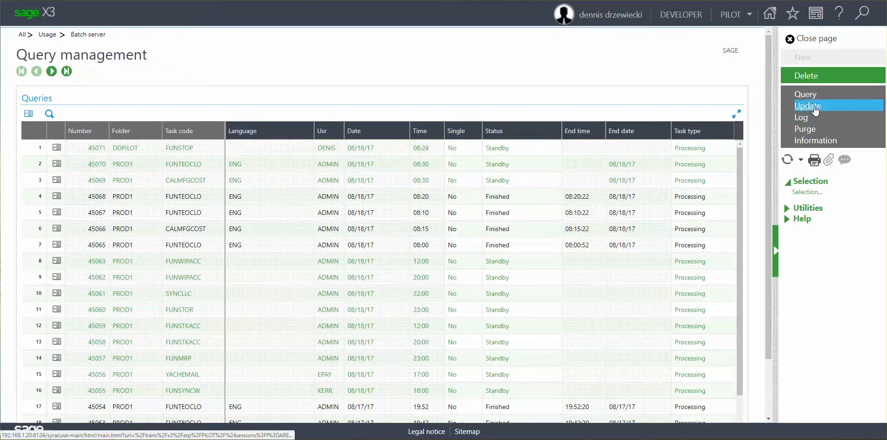
left_click(812, 79)
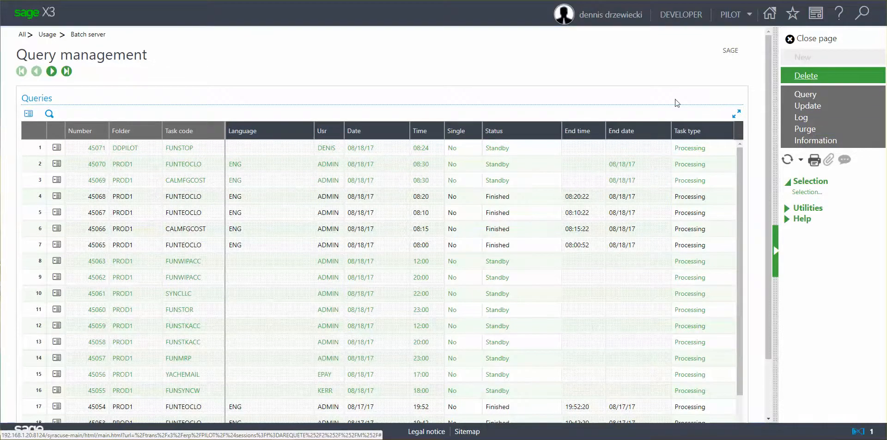
left_click(430, 250)
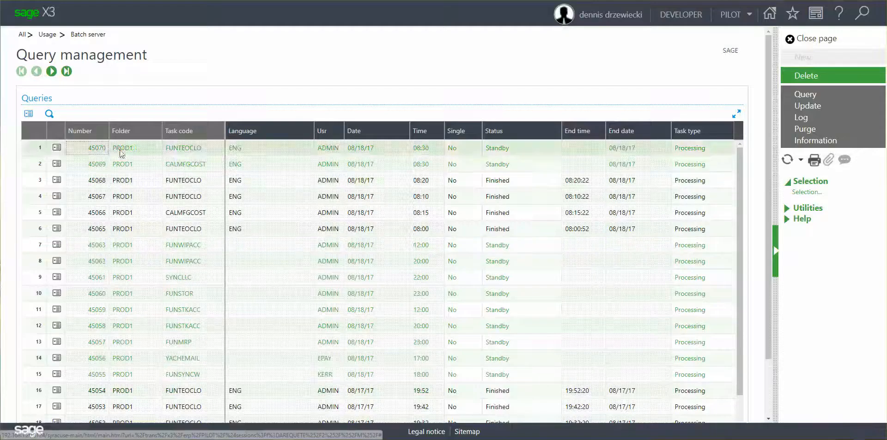
left_click(796, 38)
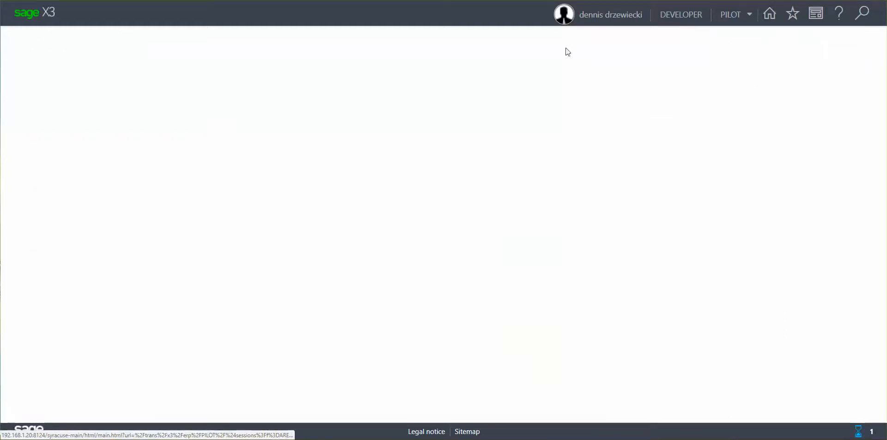